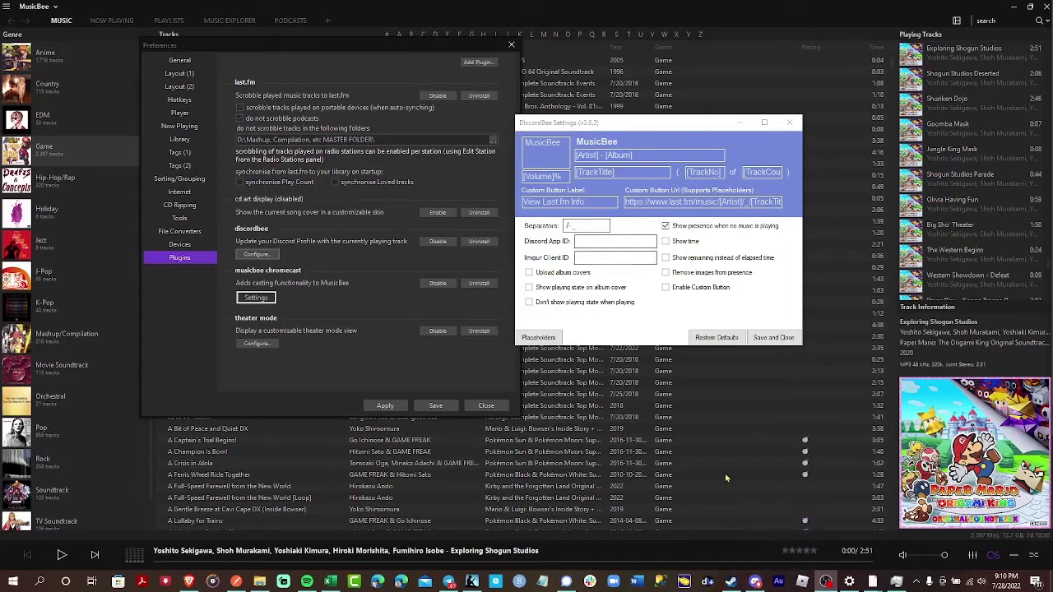
Check the MusicBee playing status on your own profile in Discord, and return to the DiscordBee settings.
{"action": "left_click", "coordinate": [755, 581]}
{"action": "left_click", "coordinate": [247, 496]}
{"action": "double_click", "coordinate": [234, 497]}
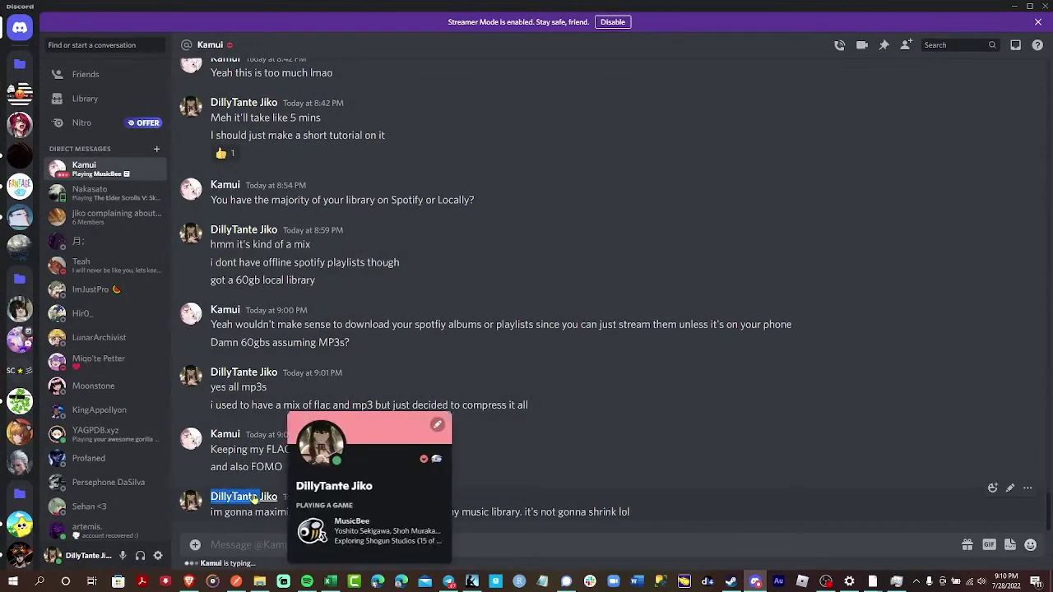
{"action": "left_click", "coordinate": [1013, 6]}
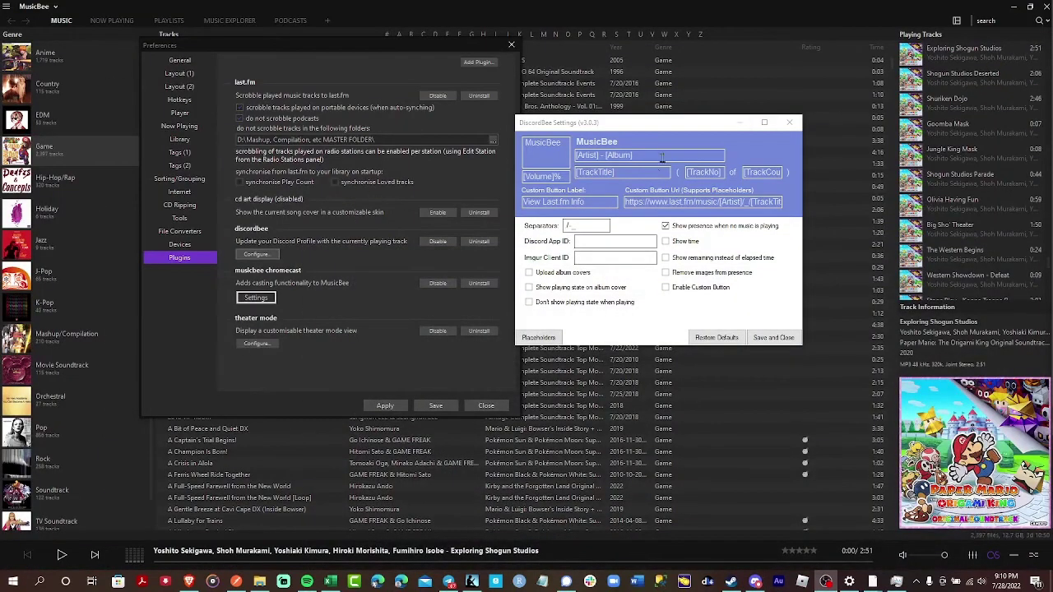
{"action": "left_click", "coordinate": [611, 243]}
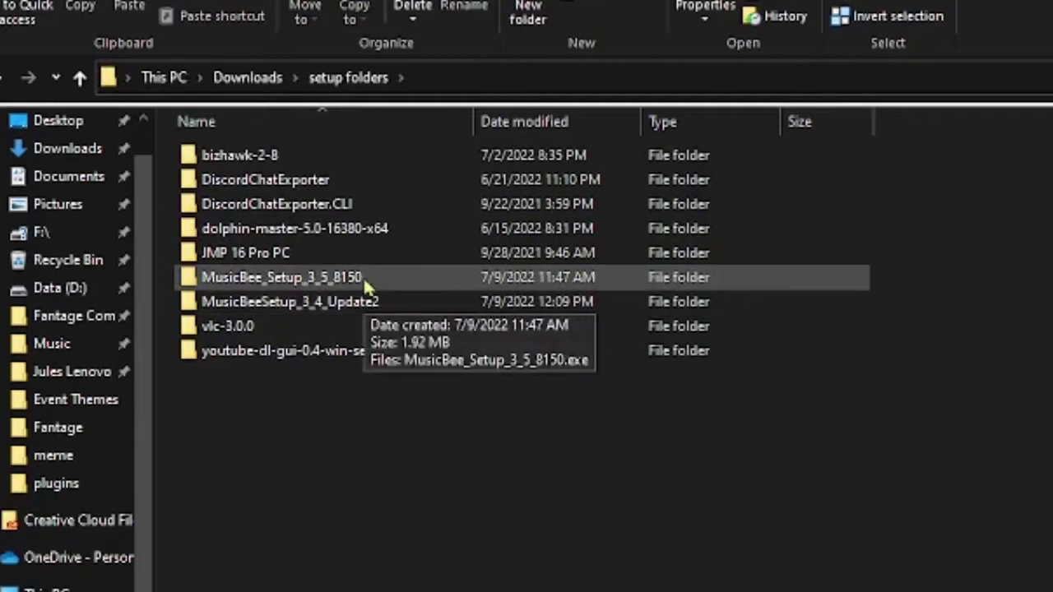
Open the MusicBee_Setup_3_5_8150 folder and select the installer file in it.
{"action": "double_click", "coordinate": [365, 282]}
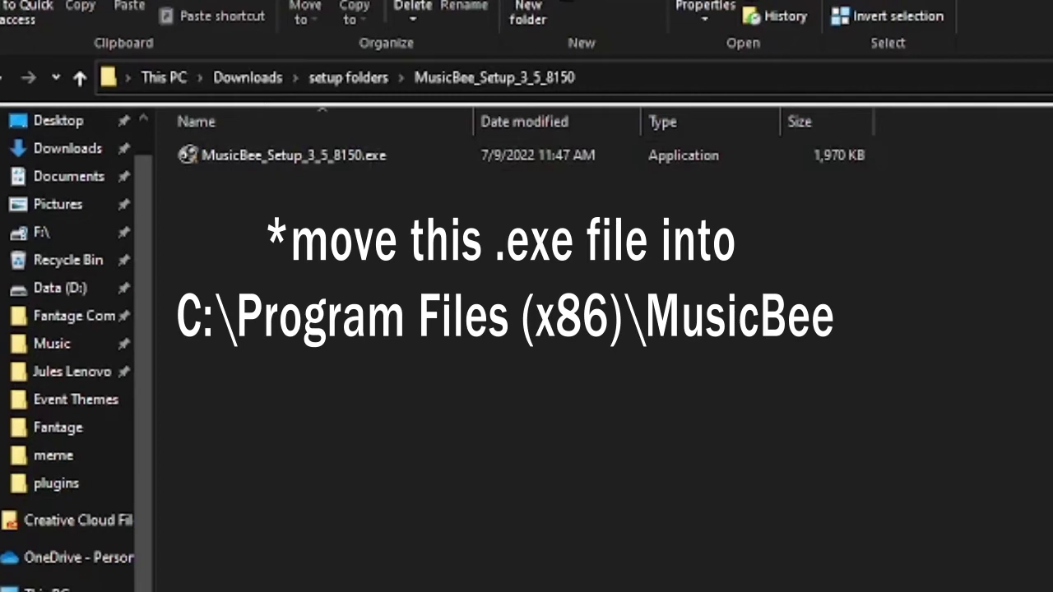
{"action": "left_click", "coordinate": [380, 163]}
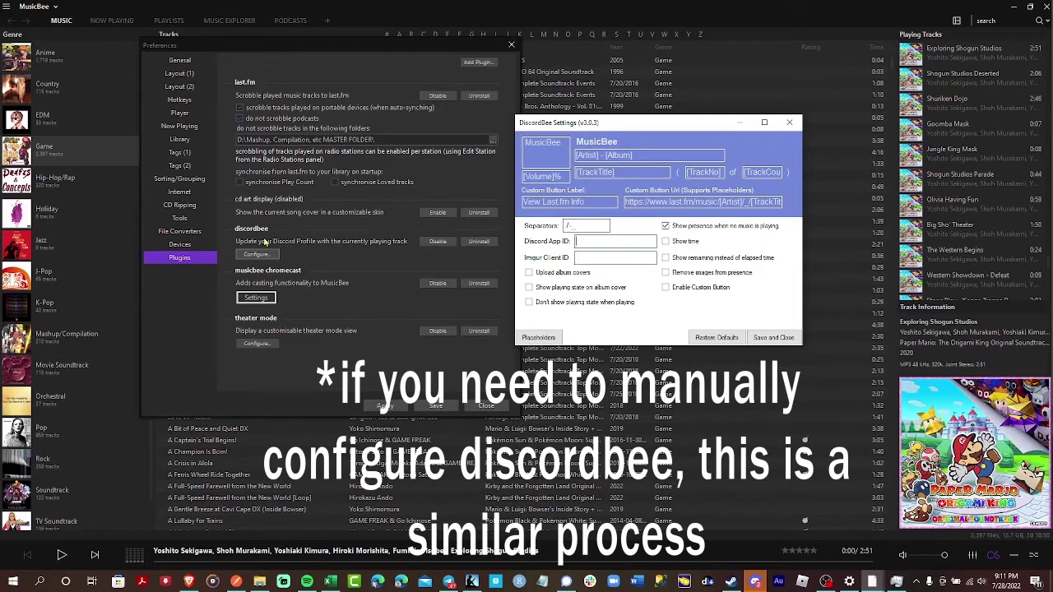
{"action": "left_click_drag", "start_coordinate": [574, 127], "coordinate": [560, 132]}
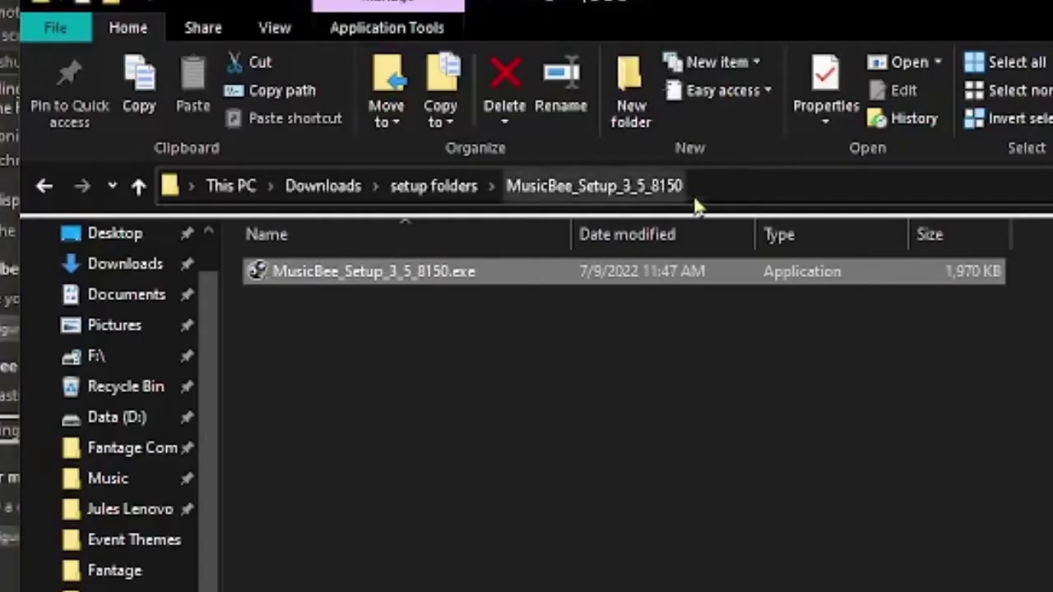
Go to the AppData\Roaming\MusicBee\Plugins folder of the user profile in File Explorer.
{"action": "left_click", "coordinate": [746, 186]}
{"action": "type", "text": "C:\\Users\\jikor\\AppData\\Roaming\\MusicBee\\Plugins"}
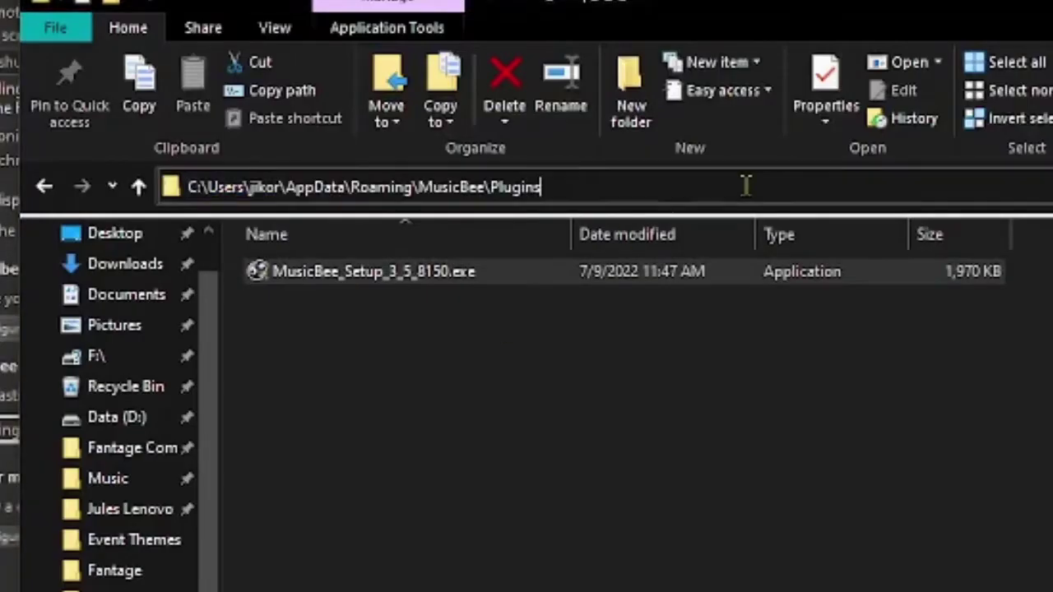
{"action": "key", "text": "Return"}
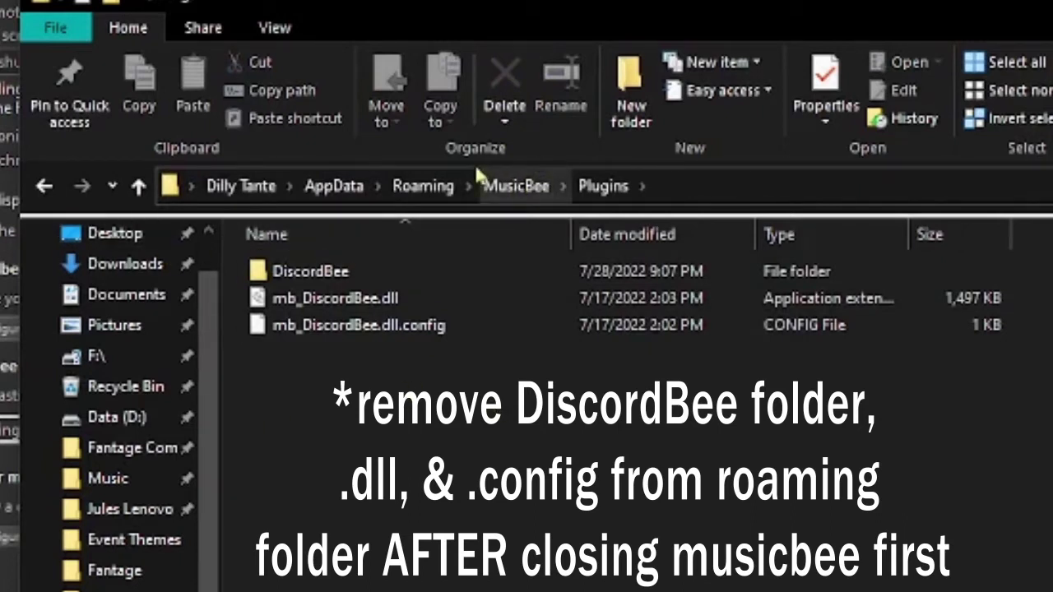
Browse to C:\Program Files (x86)\MusicBee\Plugins to review the installed plugin files, and close File Explorer.
{"action": "left_click", "coordinate": [696, 183]}
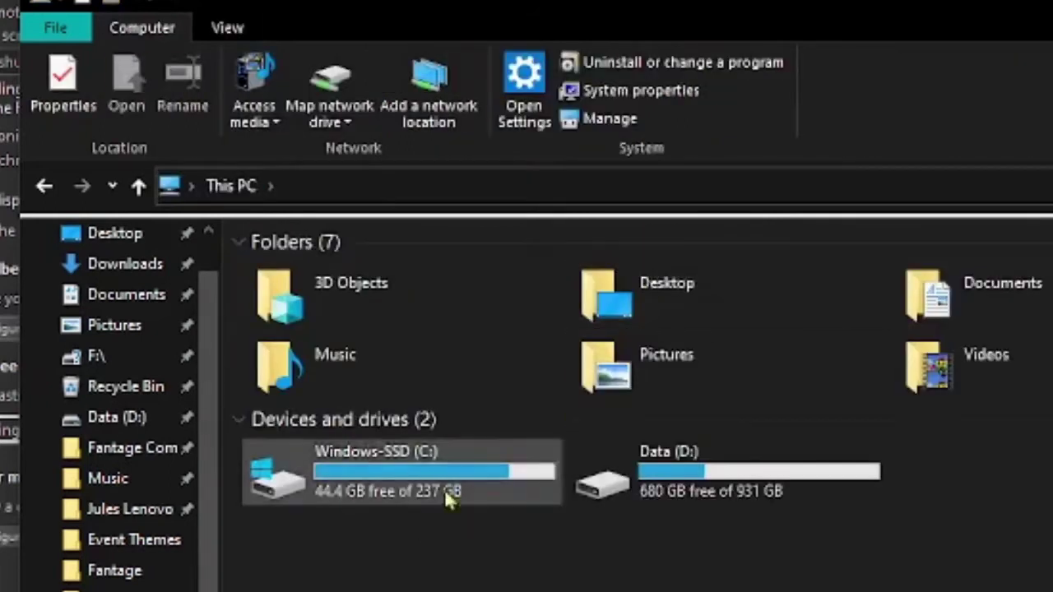
{"action": "double_click", "coordinate": [444, 488]}
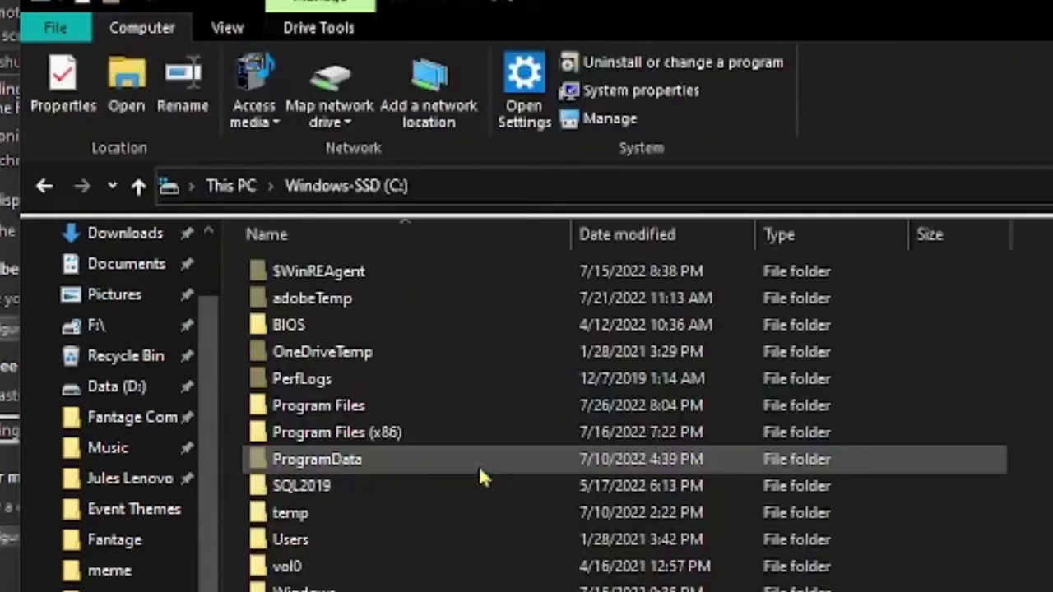
{"action": "double_click", "coordinate": [428, 434]}
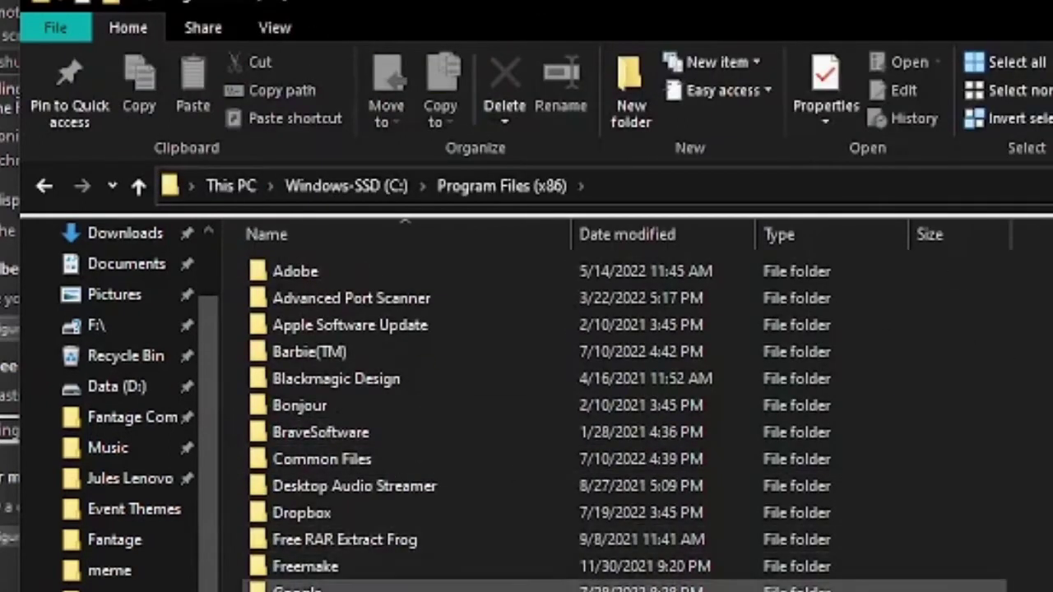
{"action": "scroll", "coordinate": [432, 576], "scroll_direction": "down", "scroll_amount": 3}
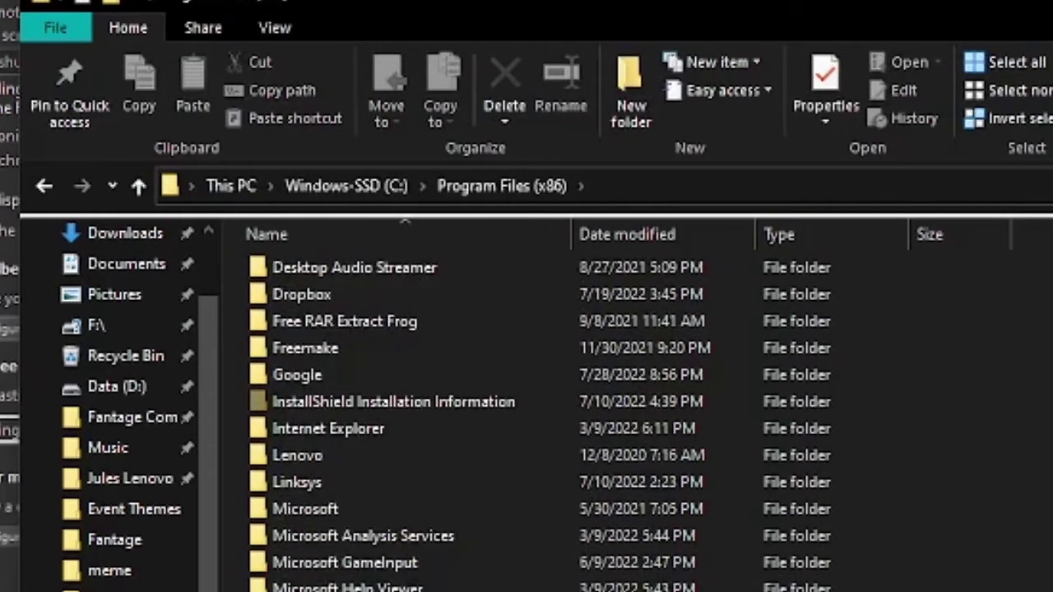
{"action": "double_click", "coordinate": [411, 588]}
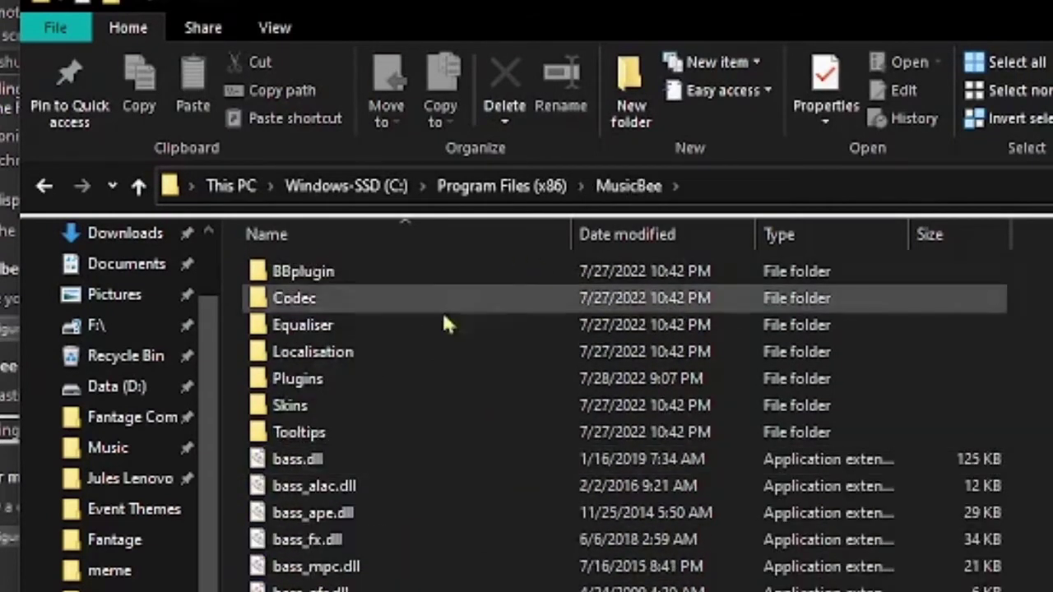
{"action": "double_click", "coordinate": [373, 380]}
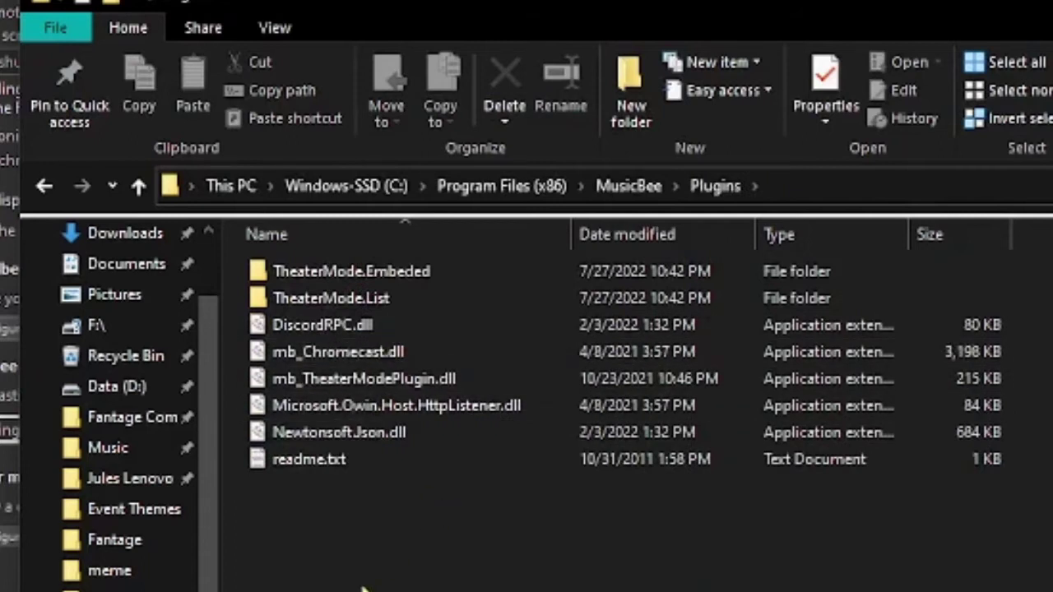
{"action": "left_click_drag", "start_coordinate": [434, 506], "coordinate": [540, 569]}
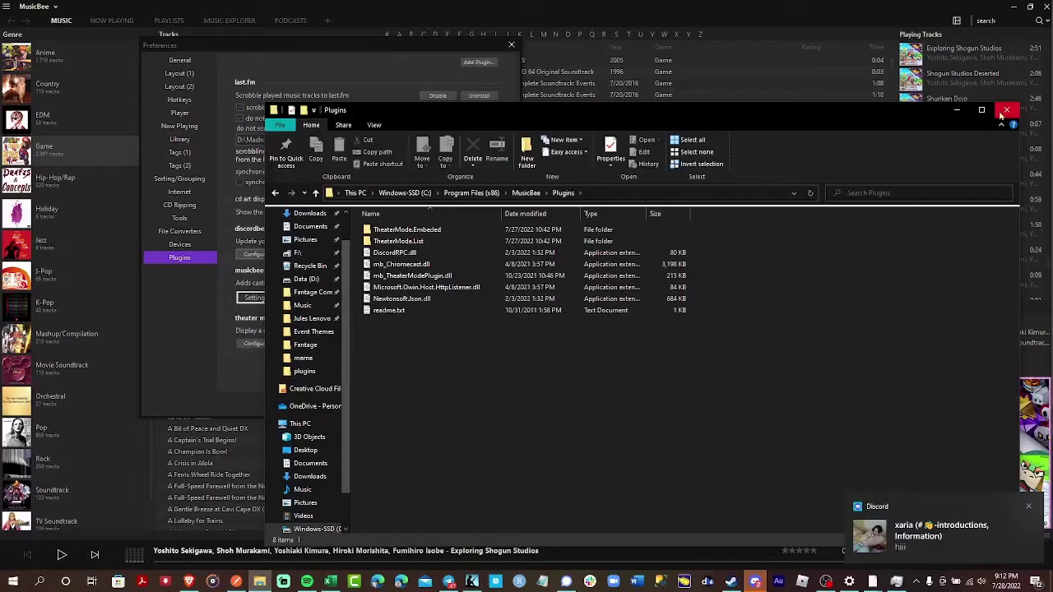
{"action": "left_click", "coordinate": [1007, 112]}
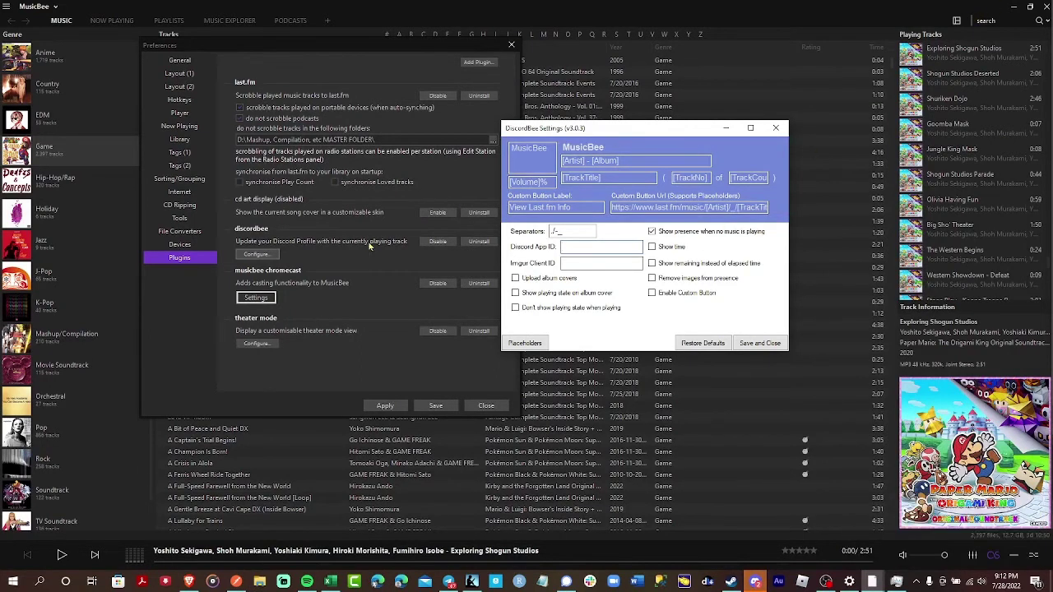
Pick DiscordBee-Release-v3.0.3.zip as the plugin to add to MusicBee, and cancel the file selection.
{"action": "left_click", "coordinate": [268, 231]}
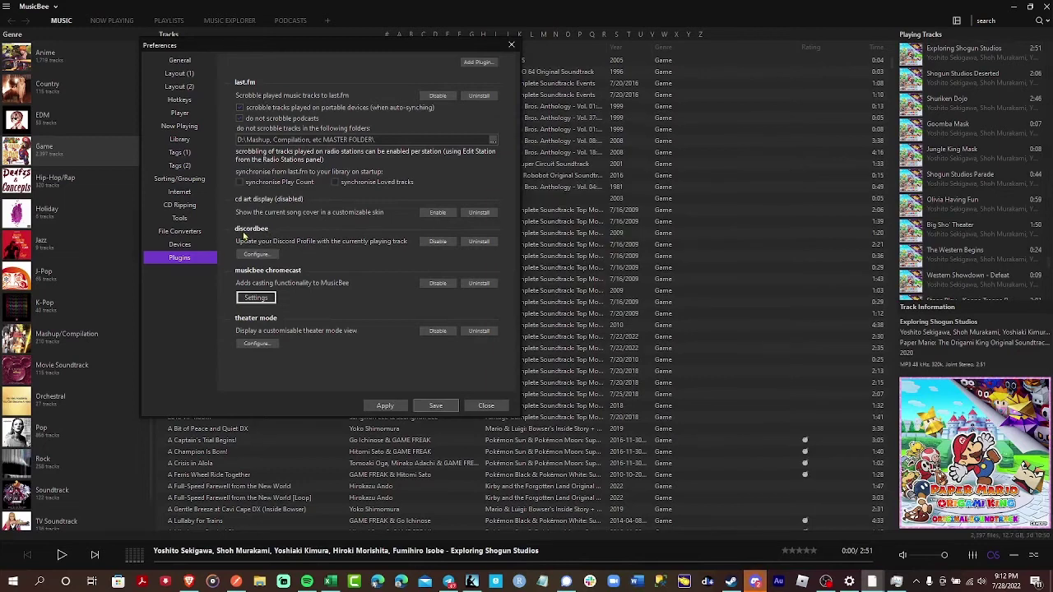
{"action": "left_click", "coordinate": [477, 63]}
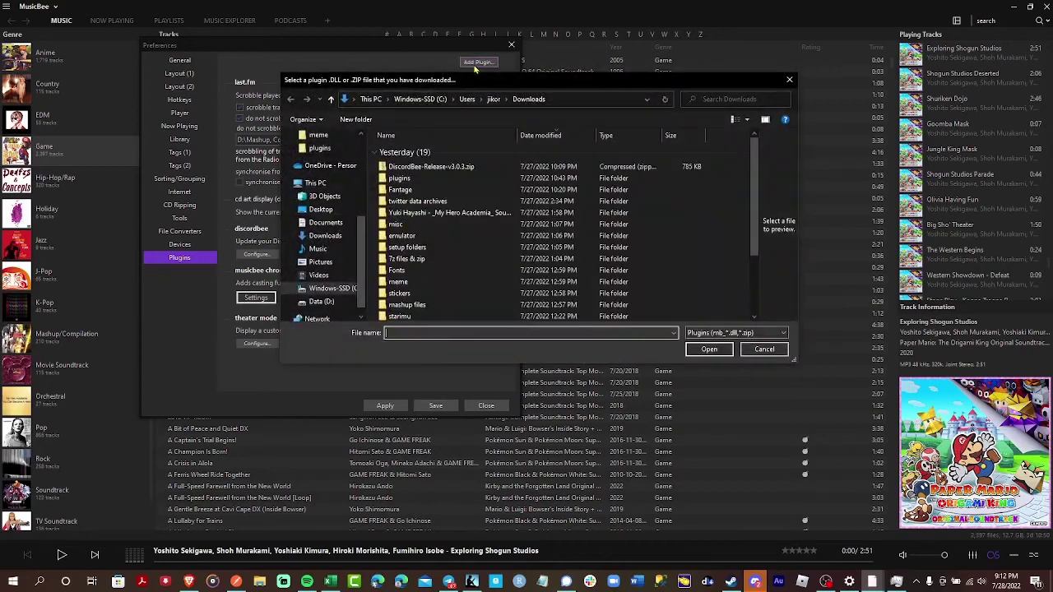
{"action": "left_click", "coordinate": [474, 167]}
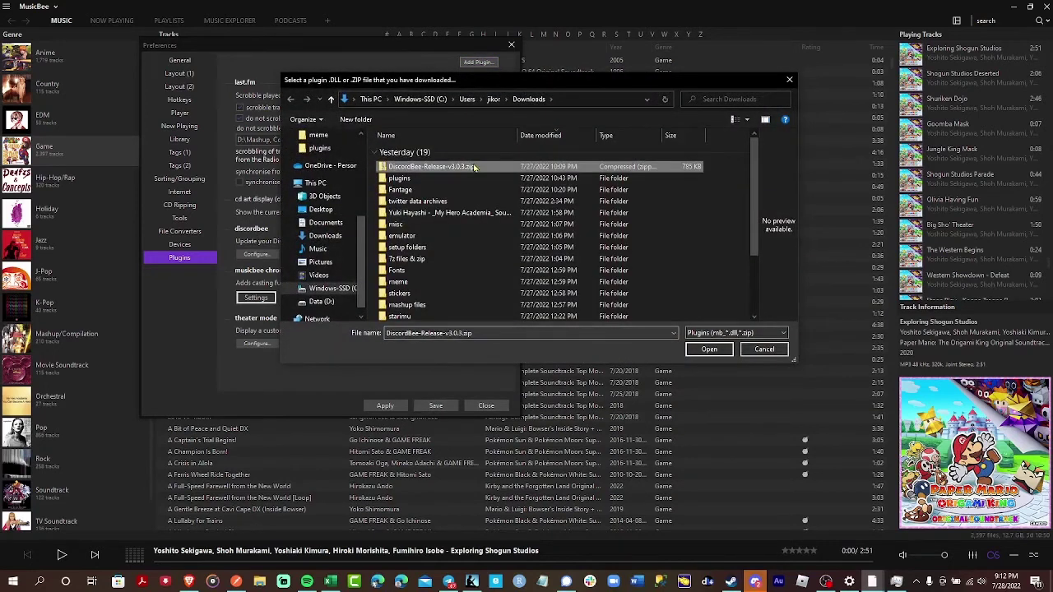
{"action": "left_click", "coordinate": [763, 349]}
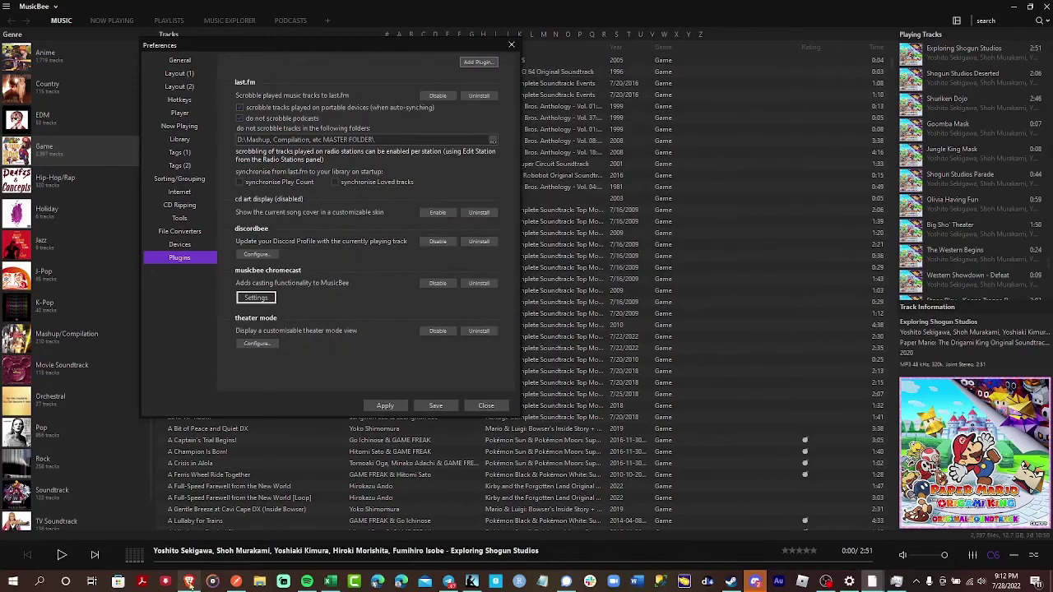
Look over the web page open in the browser.
{"action": "left_click", "coordinate": [188, 582]}
{"action": "scroll", "coordinate": [474, 368], "scroll_direction": "up", "scroll_amount": 1}
{"action": "scroll", "coordinate": [474, 369], "scroll_direction": "up", "scroll_amount": 1}
Show the plugin preferences and bring up the DiscordBee settings window beside them.
{"action": "left_click", "coordinate": [51, 11]}
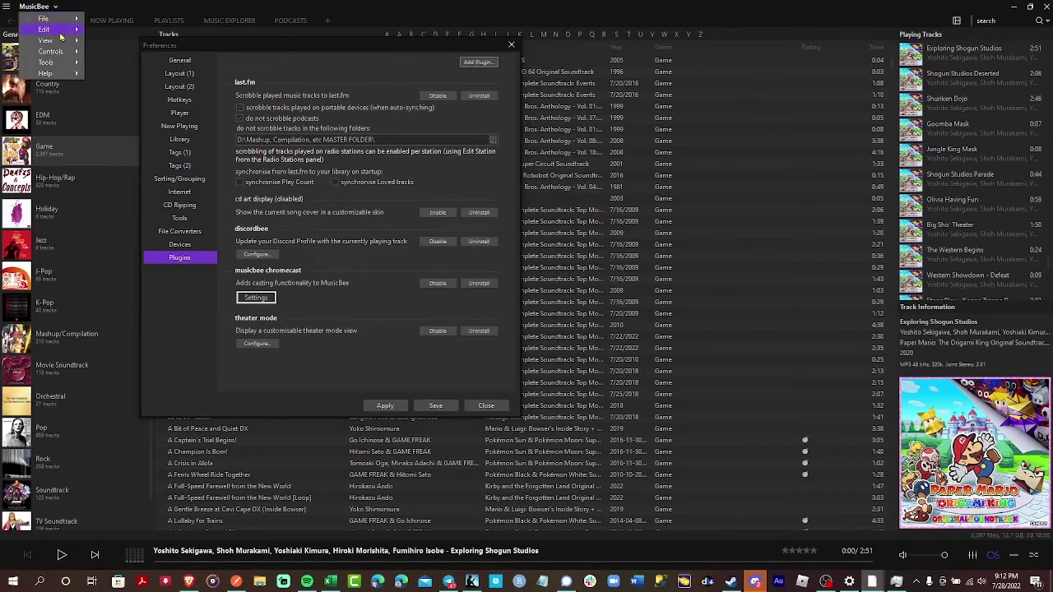
{"action": "mouse_move", "coordinate": [59, 30]}
{"action": "left_click", "coordinate": [127, 121]}
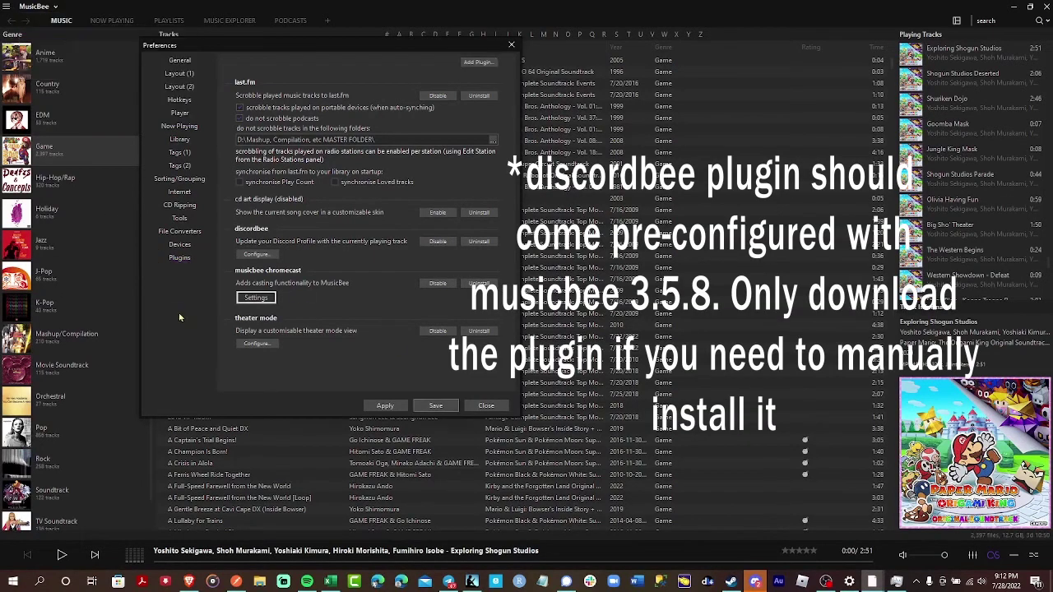
{"action": "left_click", "coordinate": [189, 260]}
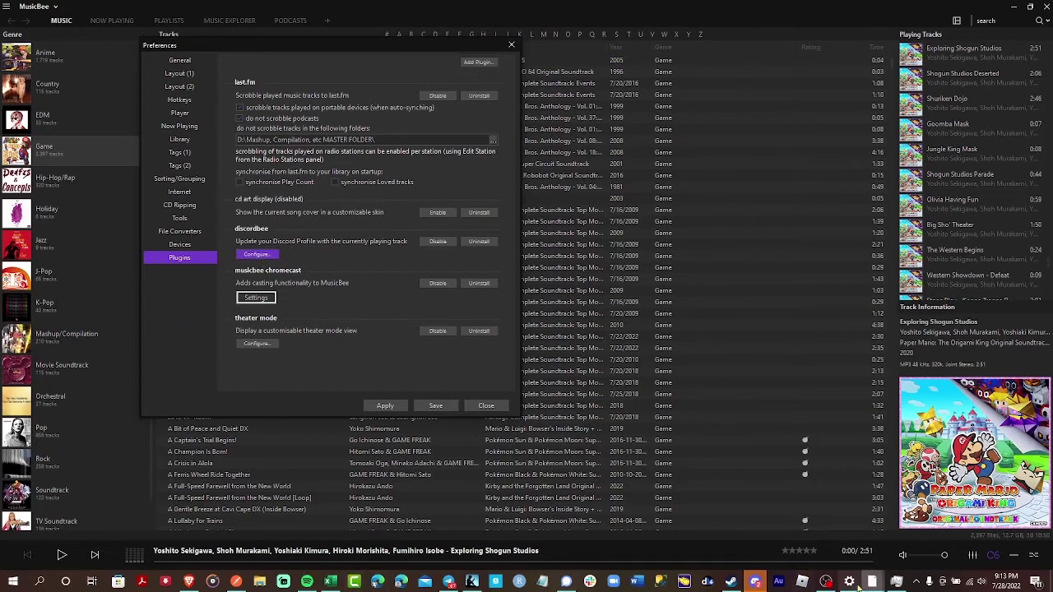
{"action": "mouse_move", "coordinate": [858, 585]}
{"action": "left_click", "coordinate": [929, 519]}
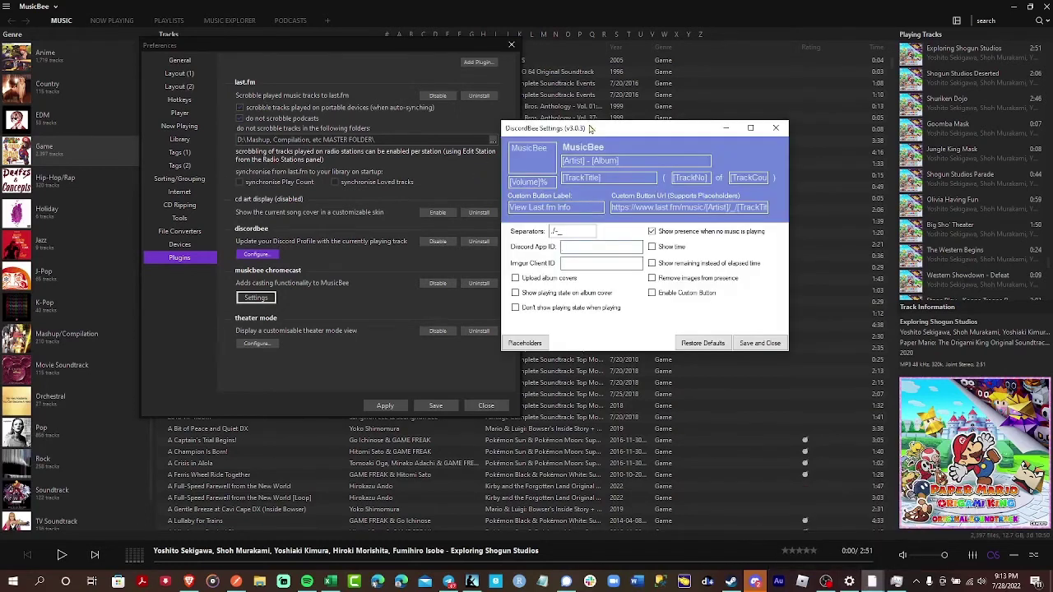
{"action": "left_click_drag", "start_coordinate": [590, 129], "coordinate": [498, 150]}
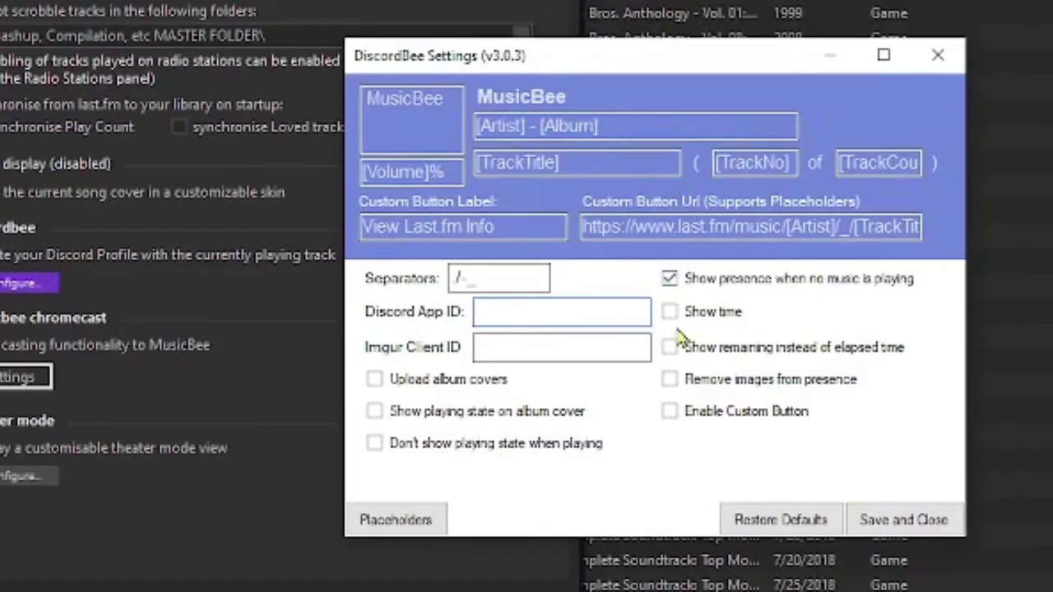
Enable Show time, Show remaining instead of elapsed time and Upload album covers for DiscordBee.
{"action": "left_click", "coordinate": [669, 312]}
{"action": "left_click", "coordinate": [670, 347]}
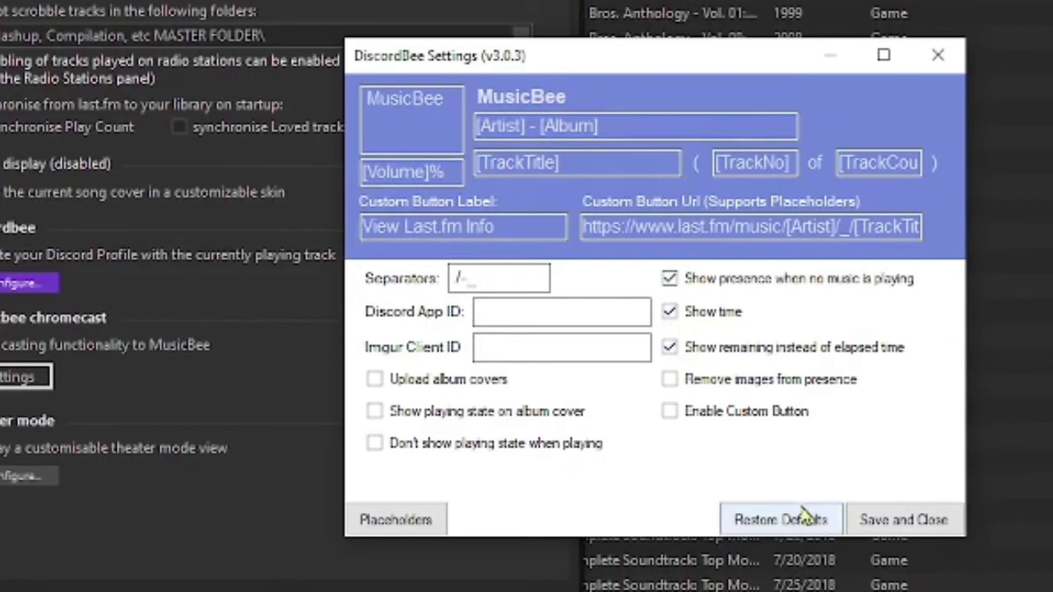
{"action": "left_click", "coordinate": [375, 380]}
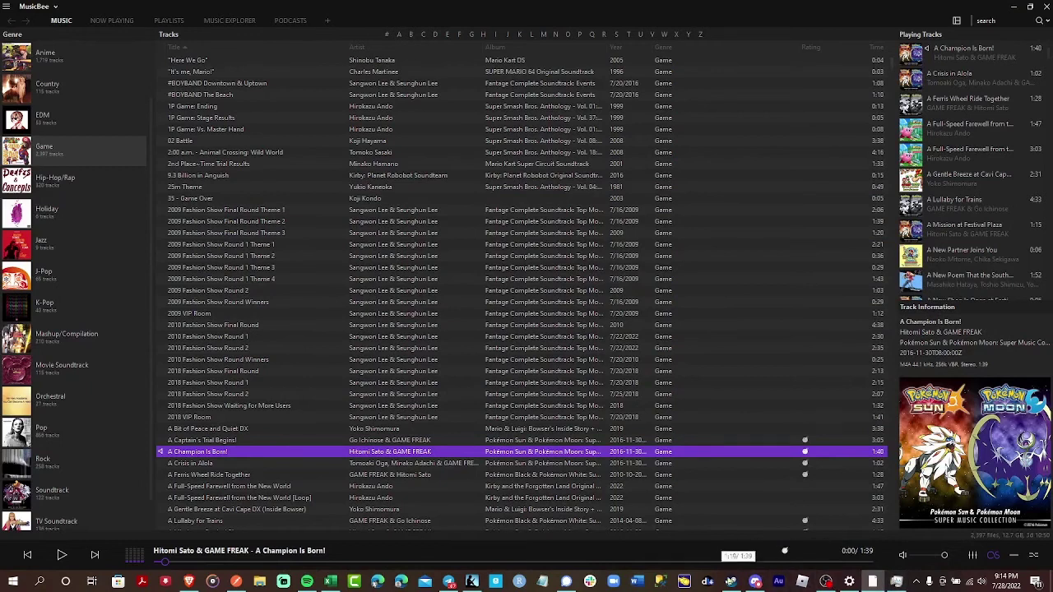
Reopen the DiscordBee configuration from MusicBee's plugin preferences.
{"action": "left_click", "coordinate": [37, 7]}
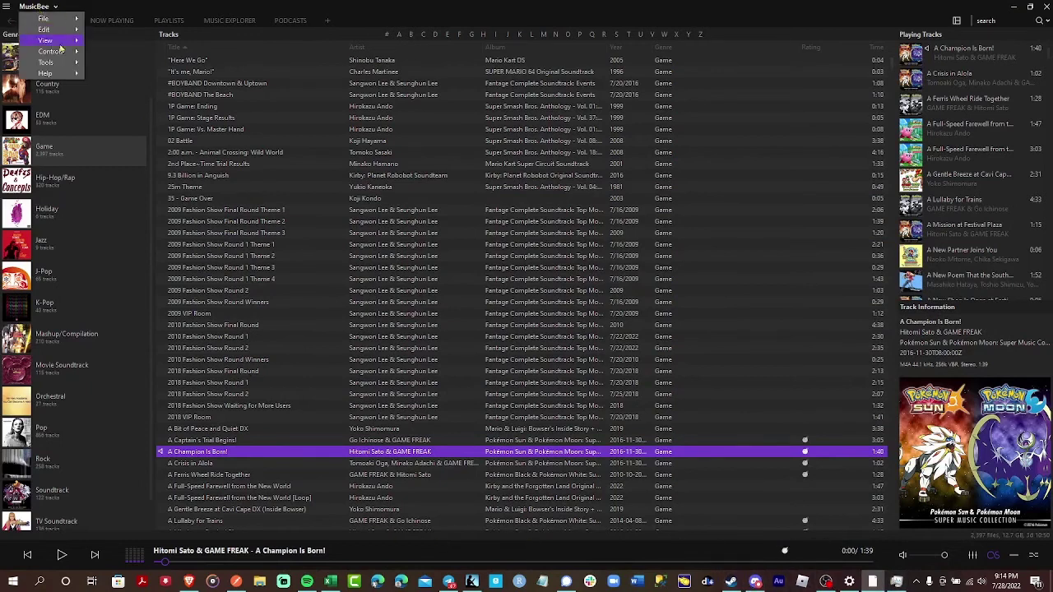
{"action": "mouse_move", "coordinate": [49, 36]}
{"action": "left_click", "coordinate": [115, 121]}
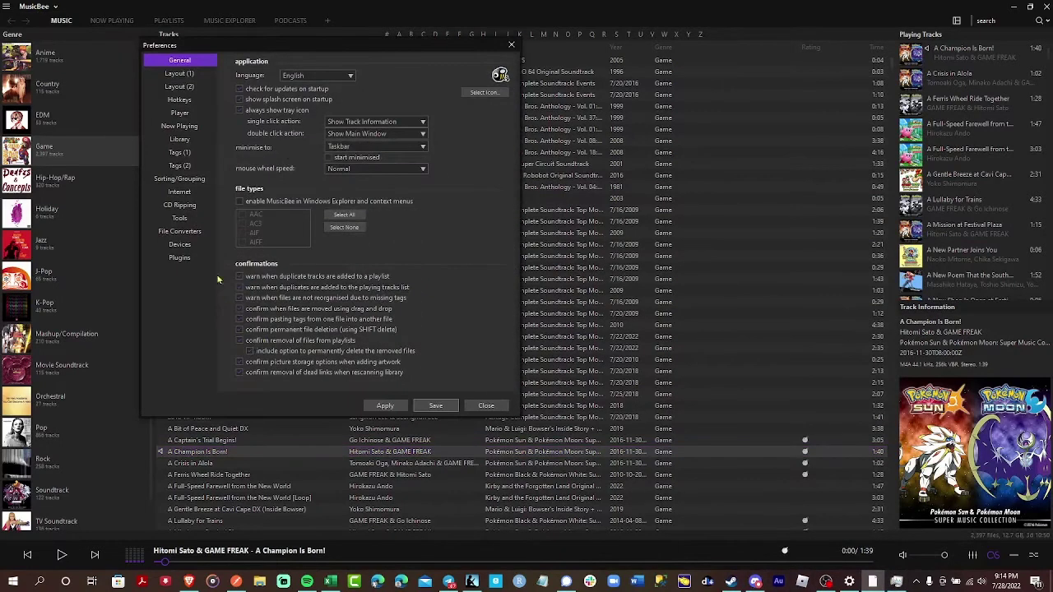
{"action": "left_click", "coordinate": [197, 260]}
{"action": "left_click", "coordinate": [270, 257]}
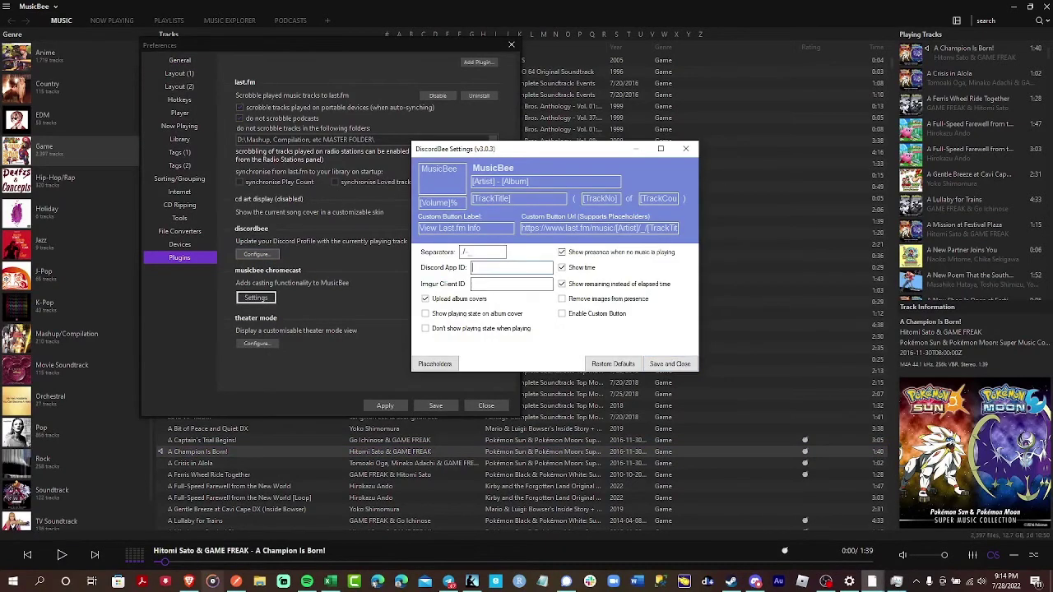
Copy the MusicBee application's ID from the Discord developer portal in the browser into DiscordBee's Discord App ID field.
{"action": "left_click", "coordinate": [189, 582]}
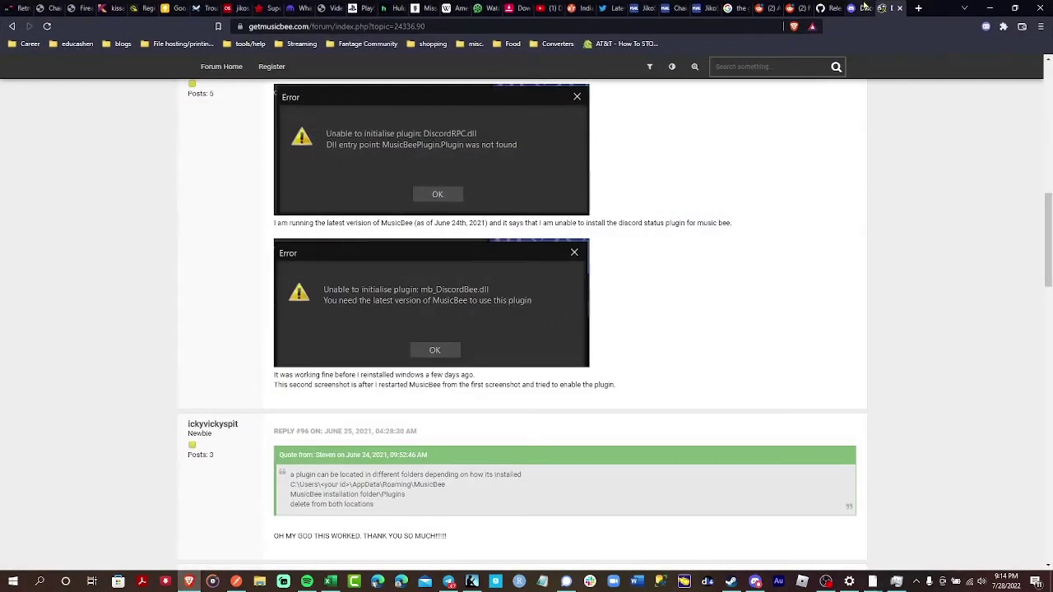
{"action": "left_click", "coordinate": [859, 8]}
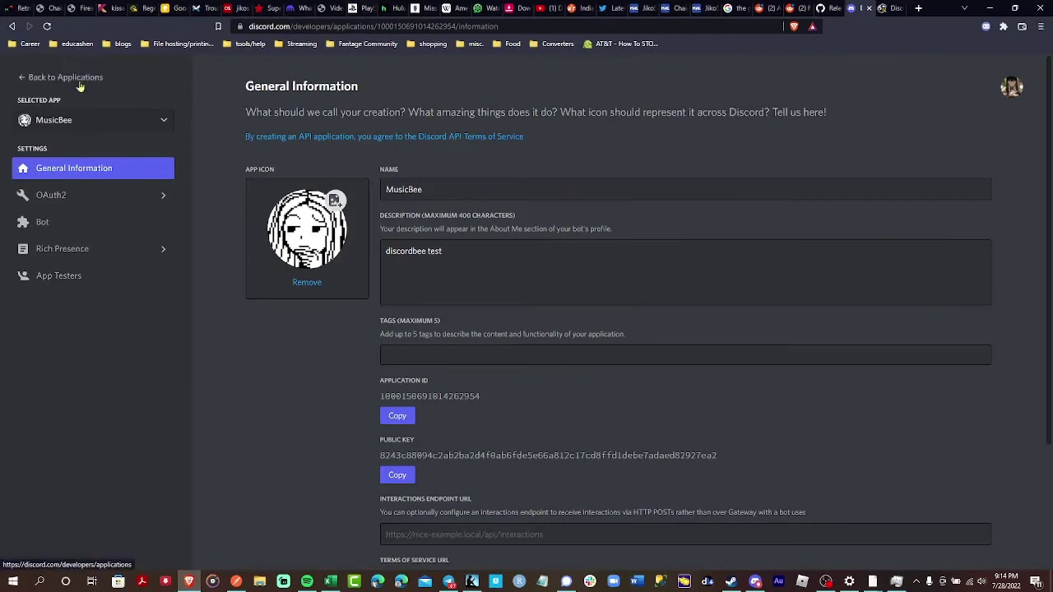
{"action": "left_click", "coordinate": [439, 28]}
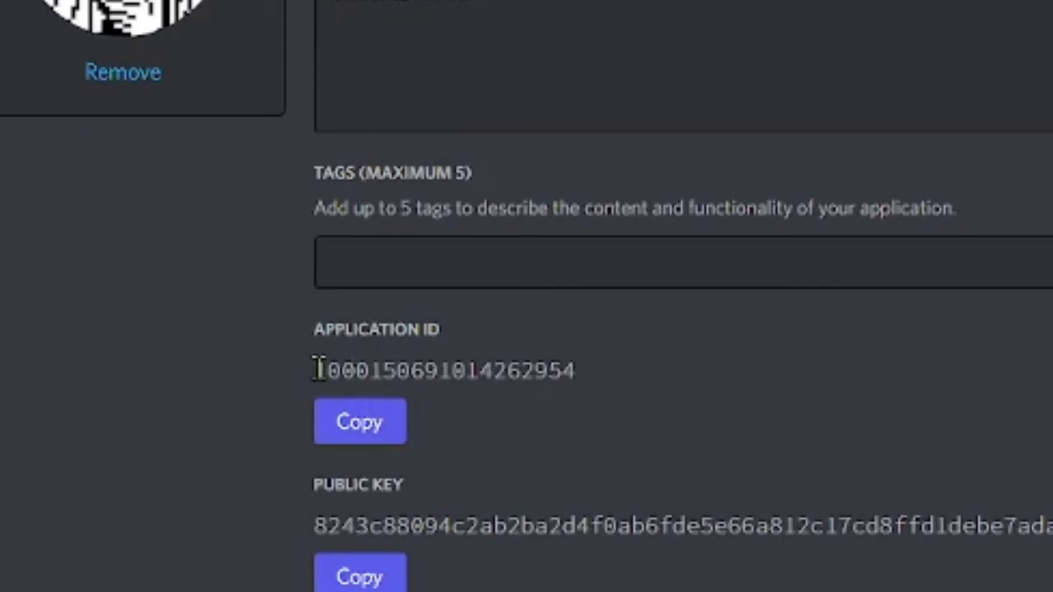
{"action": "left_click_drag", "start_coordinate": [319, 370], "coordinate": [663, 387]}
{"action": "left_click", "coordinate": [372, 440]}
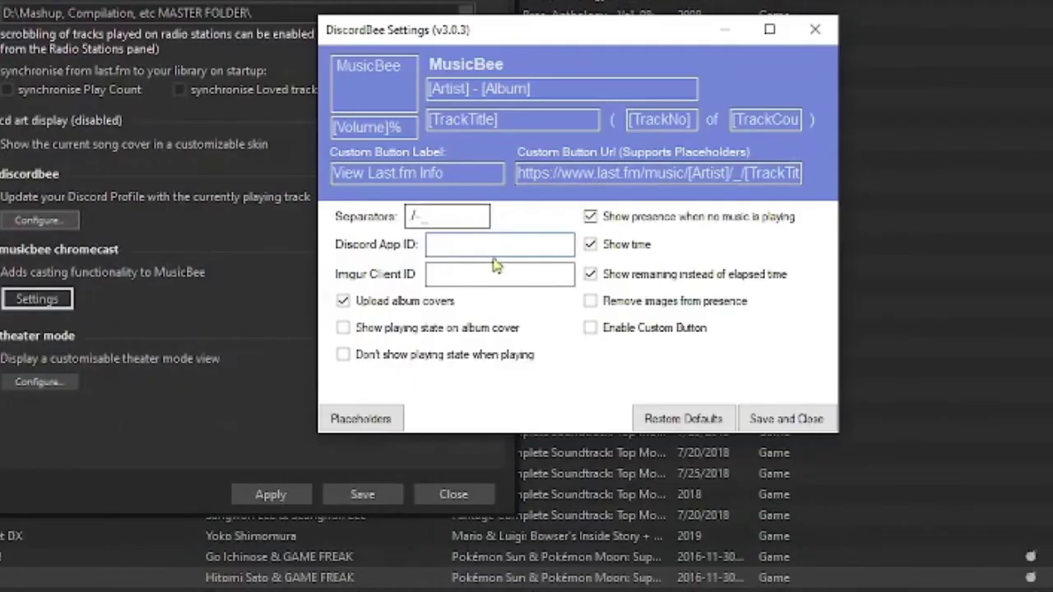
{"action": "key", "text": "ctrl+v"}
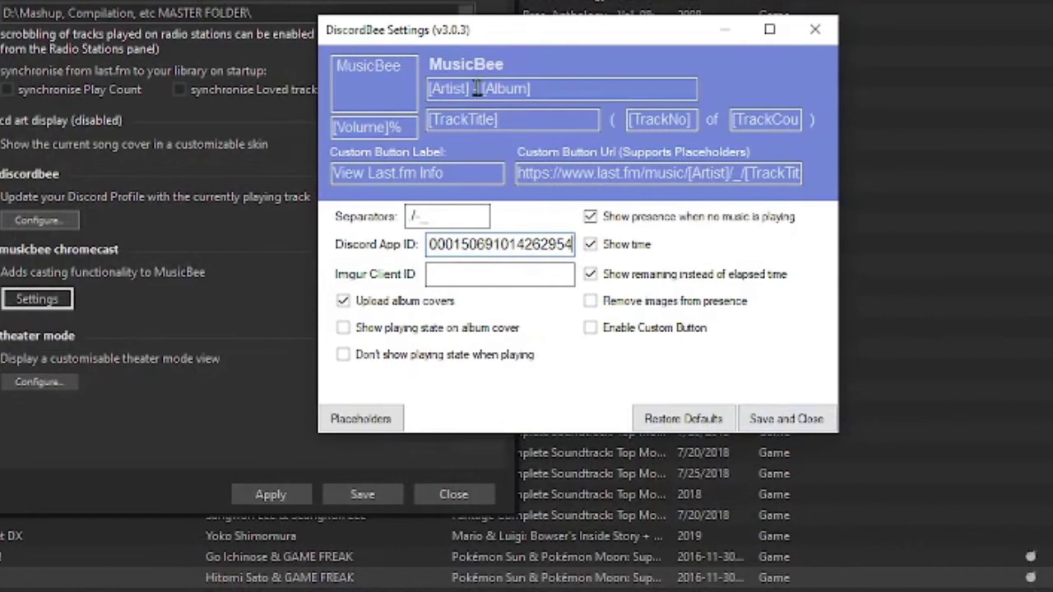
Rearrange the line under the MusicBee heading in DiscordBee's settings to read [Album] - [Artist].
{"action": "left_click_drag", "start_coordinate": [482, 89], "coordinate": [428, 89]}
{"action": "key", "text": "BackSpace"}
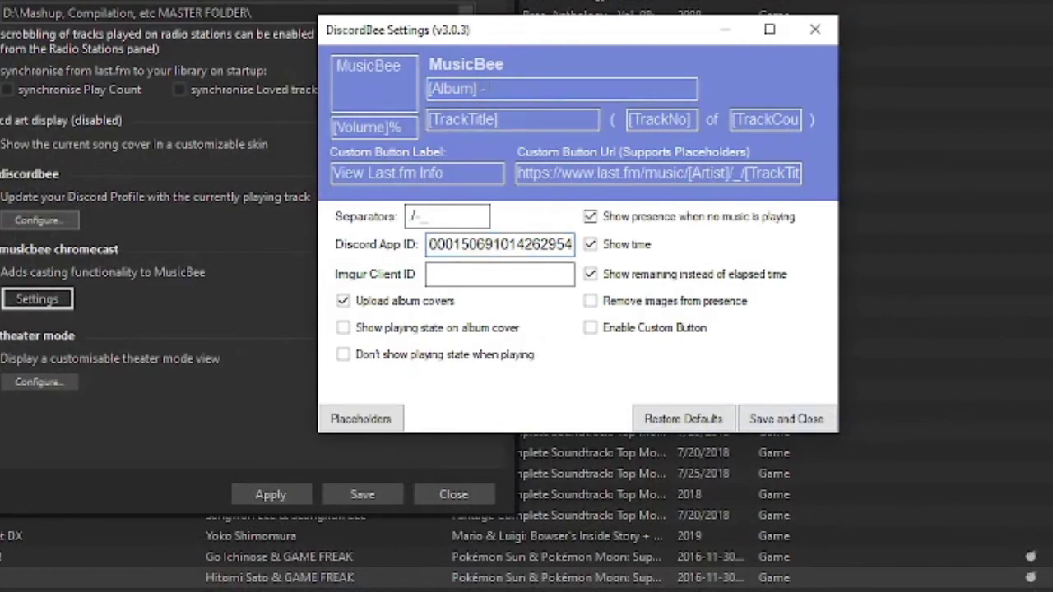
{"action": "key", "text": "ctrl+z"}
Replace the cover image text with Album and save both the DiscordBee settings and the MusicBee preferences.
{"action": "double_click", "coordinate": [370, 69]}
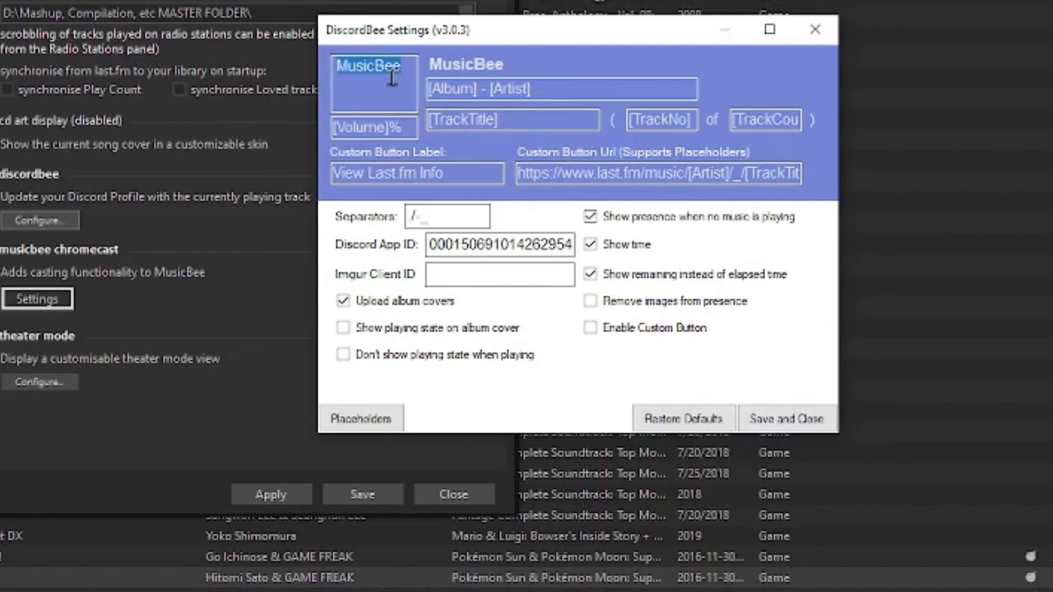
{"action": "type", "text": "Album"}
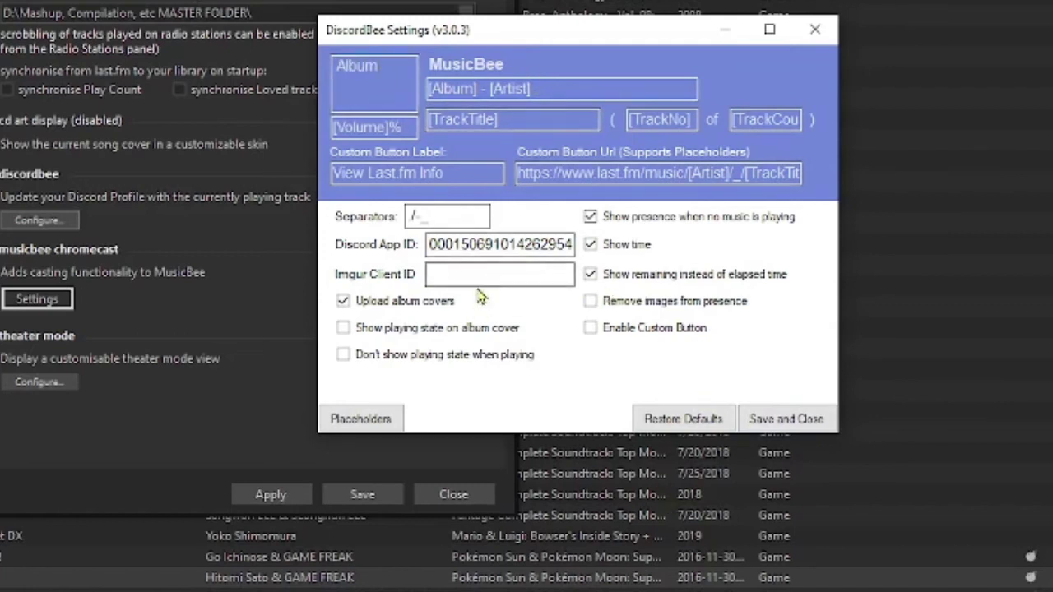
{"action": "left_click", "coordinate": [786, 419]}
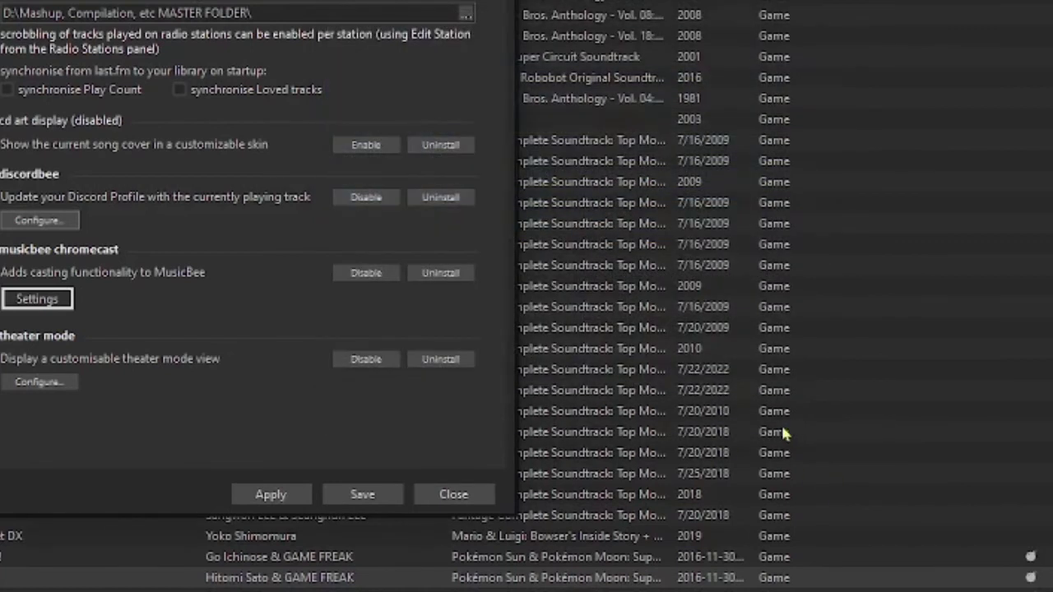
{"action": "left_click", "coordinate": [362, 494]}
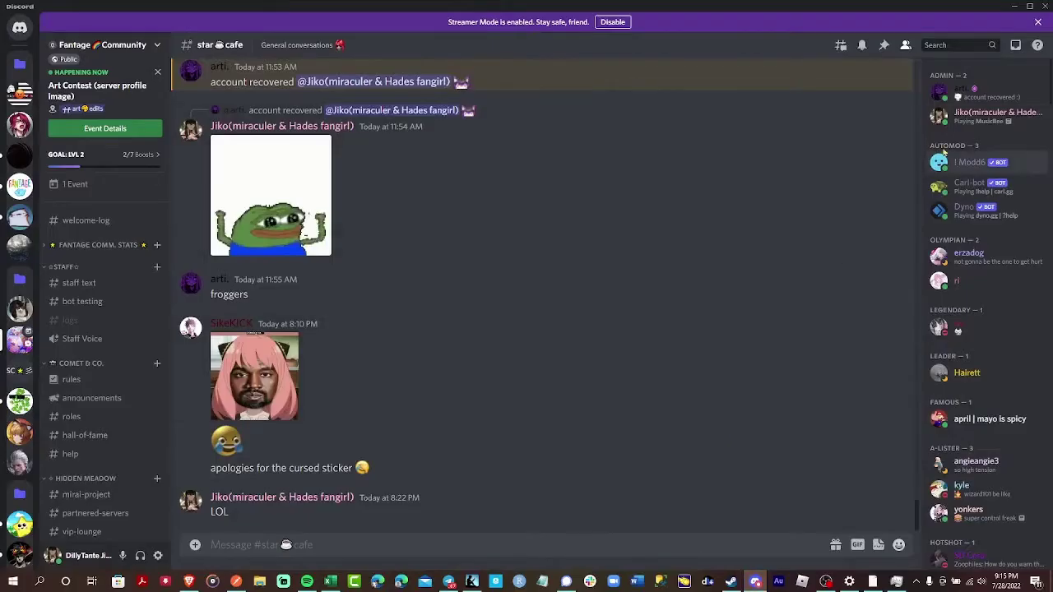
Switch to Discord and open the profile playing MusicBee in the server's member list to check its activity display.
{"action": "left_click", "coordinate": [979, 119]}
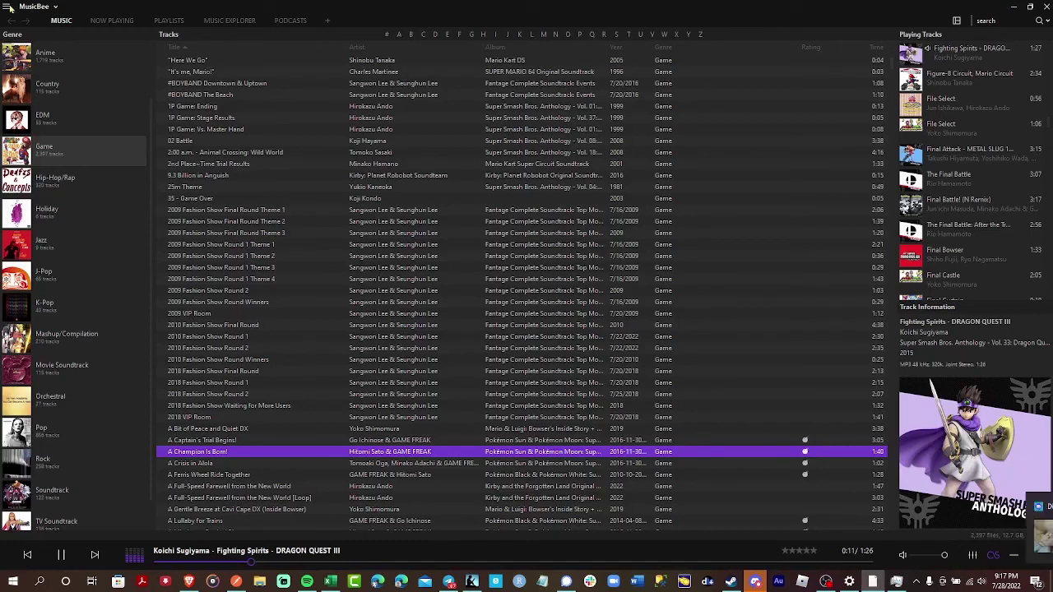
Return to MusicBee, enable Show playing state on album cover in the DiscordBee plugin's configuration, and save the settings and preferences.
{"action": "left_click", "coordinate": [36, 6]}
{"action": "mouse_move", "coordinate": [46, 29]}
{"action": "left_click", "coordinate": [92, 118]}
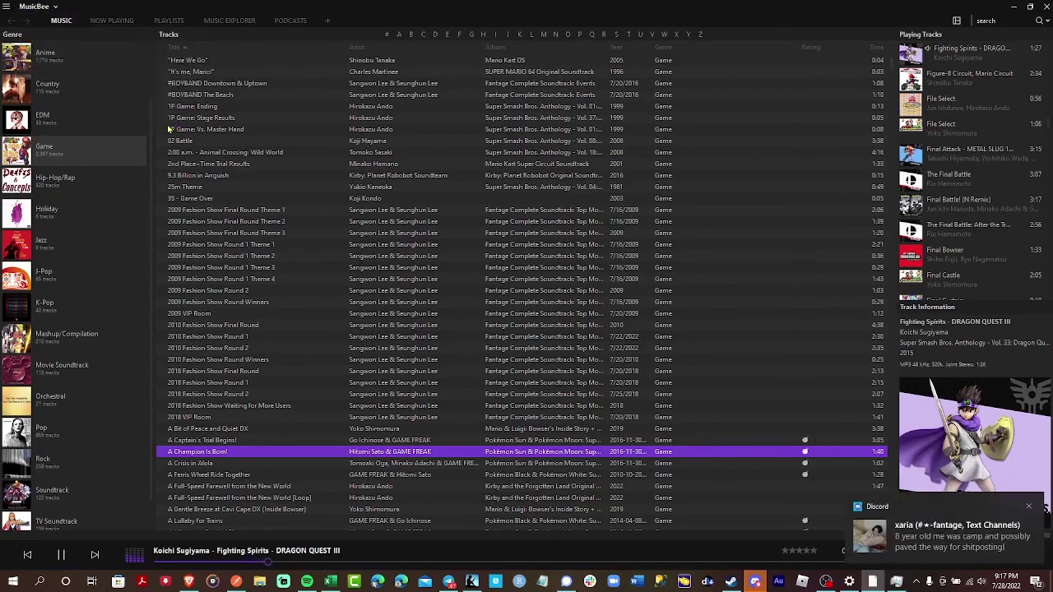
{"action": "left_click", "coordinate": [195, 262]}
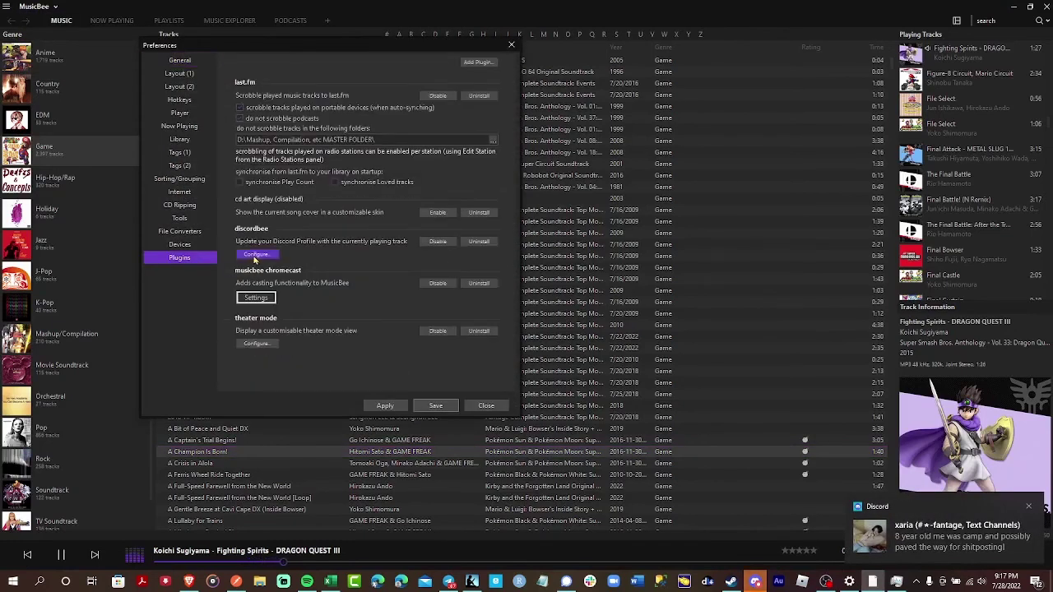
{"action": "left_click", "coordinate": [250, 257]}
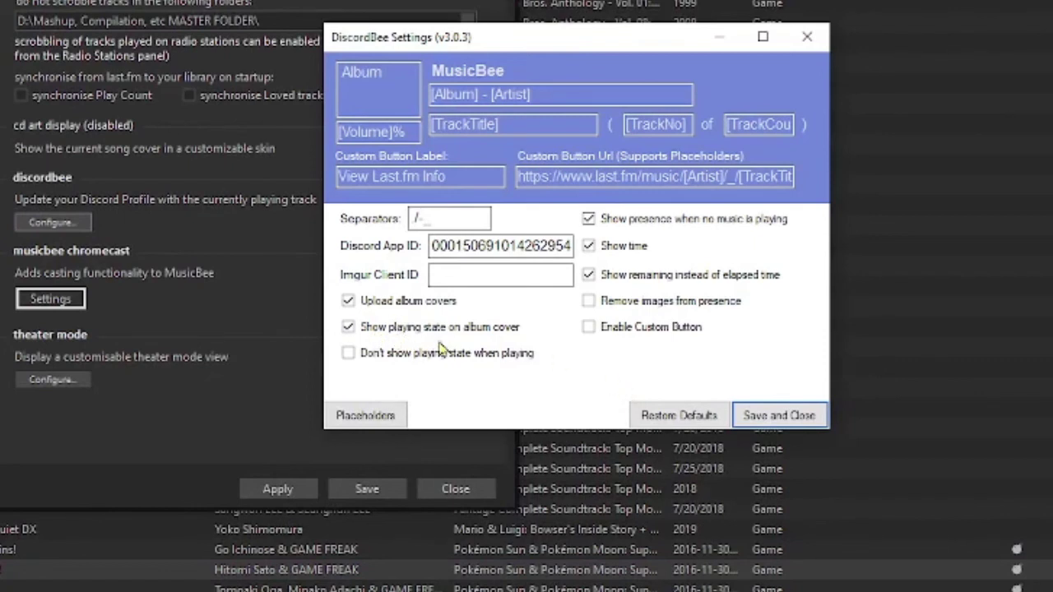
{"action": "left_click", "coordinate": [781, 417]}
{"action": "left_click", "coordinate": [375, 488]}
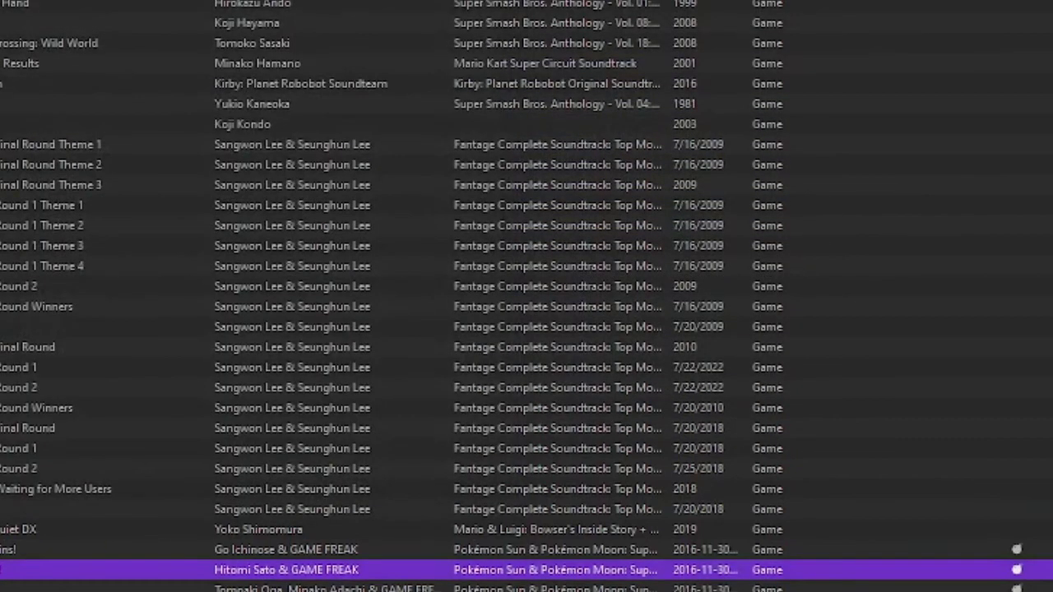